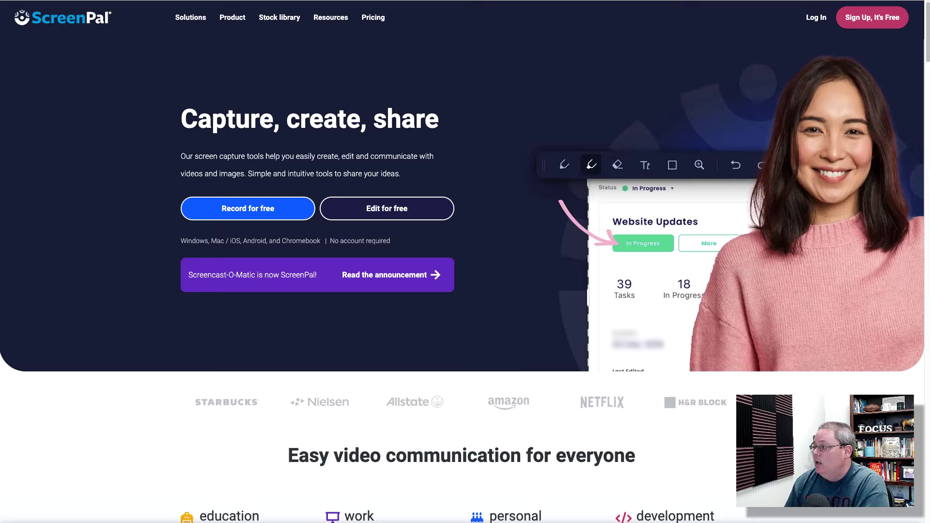
Create a free ScreenPal account with Google and reach the Videos library of 10 recordings.
click(858, 21)
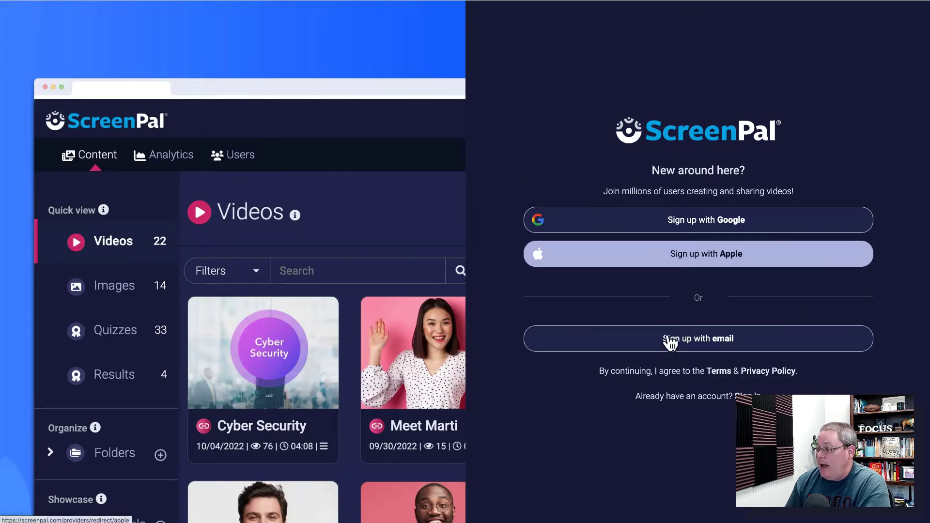
click(623, 230)
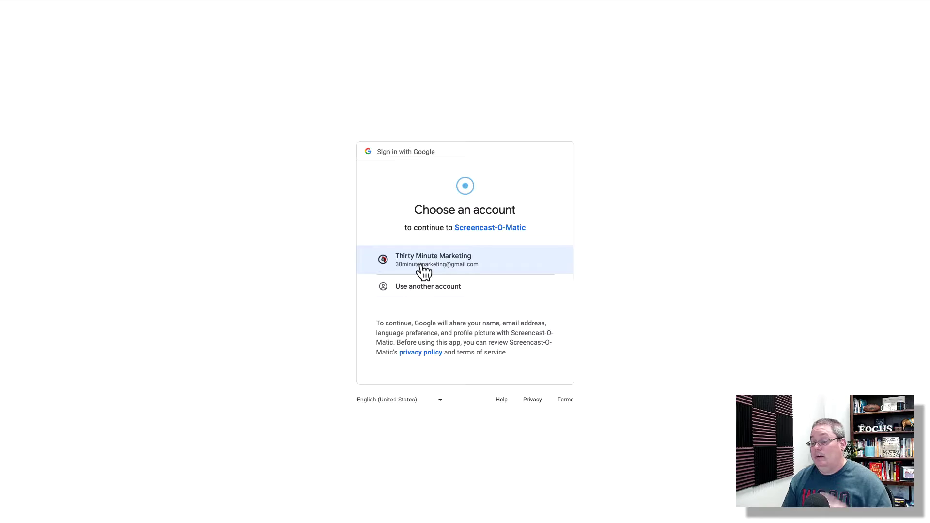
click(421, 267)
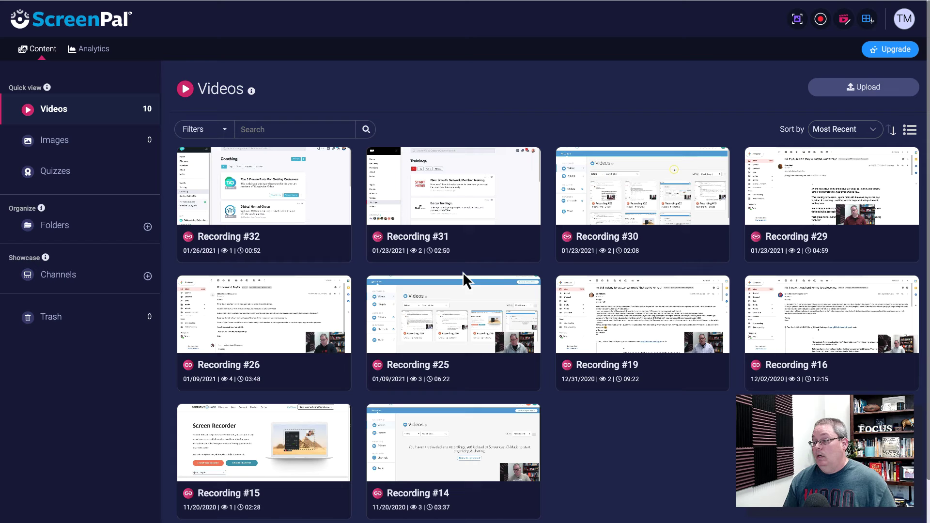
mouse_move(471, 149)
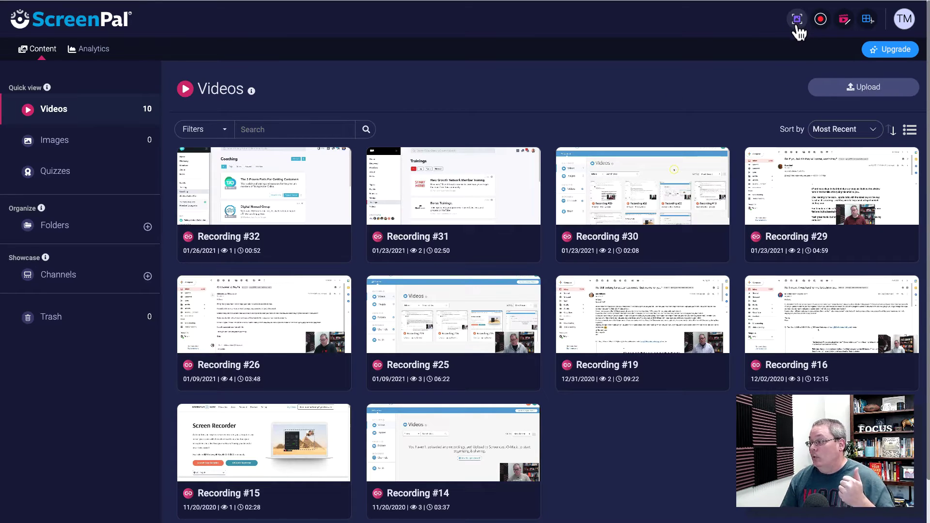
Launch the ScreenPal recorder from the browser, framing a 1810 x 952 Screen-mode capture area.
click(821, 25)
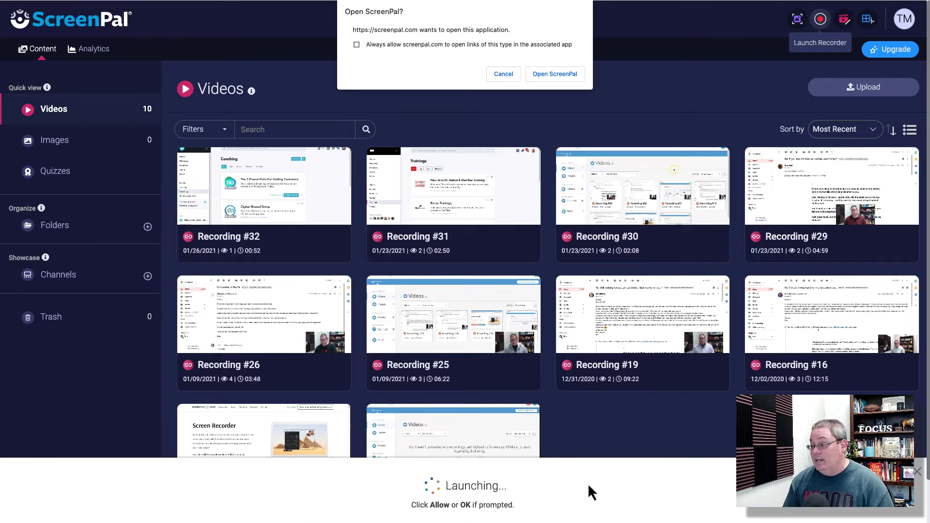
click(555, 76)
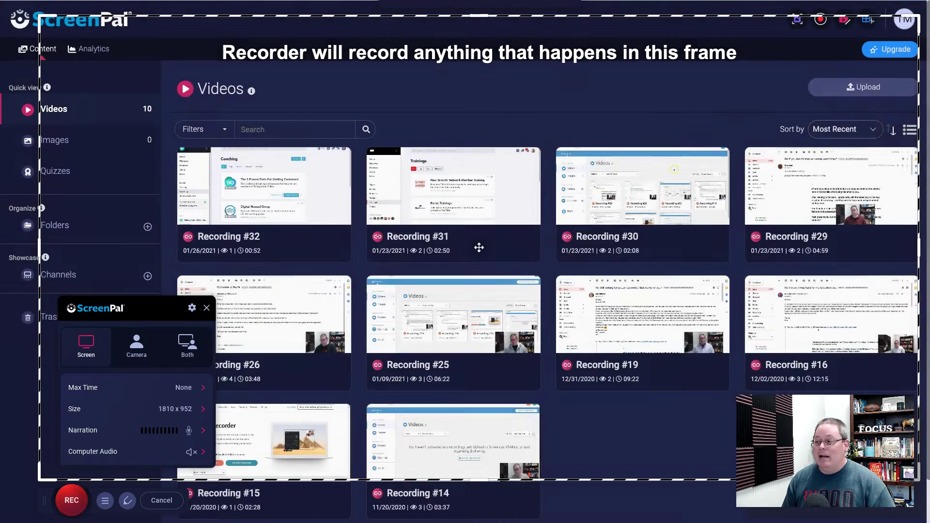
Move the Camtasia Recorder window to the screen centre, clear of the Avast article.
drag(907, 122, 646, 125)
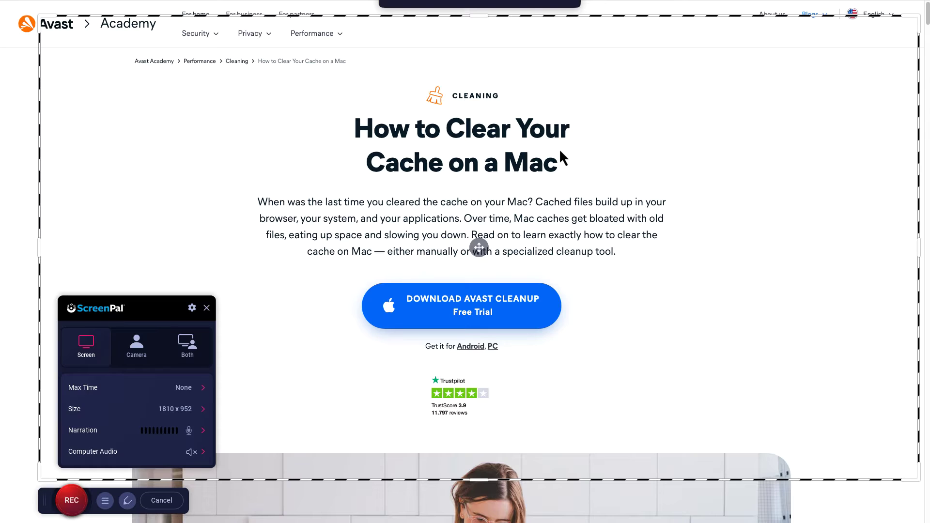
scroll(562, 155, down, 20)
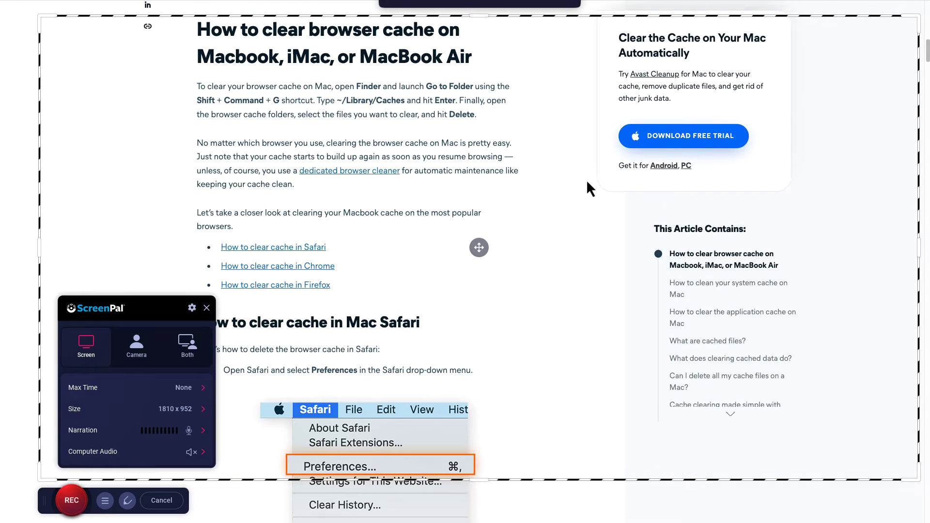
scroll(587, 183, down, 20)
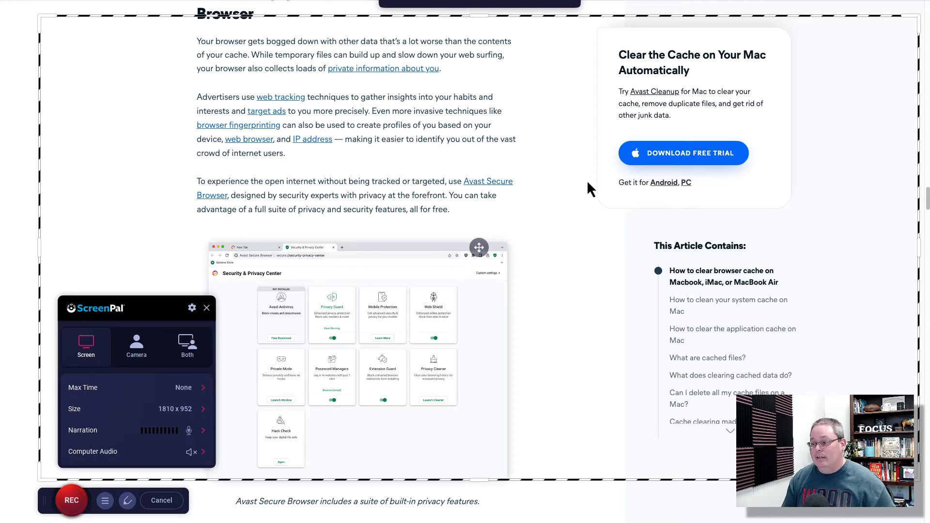
scroll(572, 191, down, 8)
scroll(572, 189, down, 20)
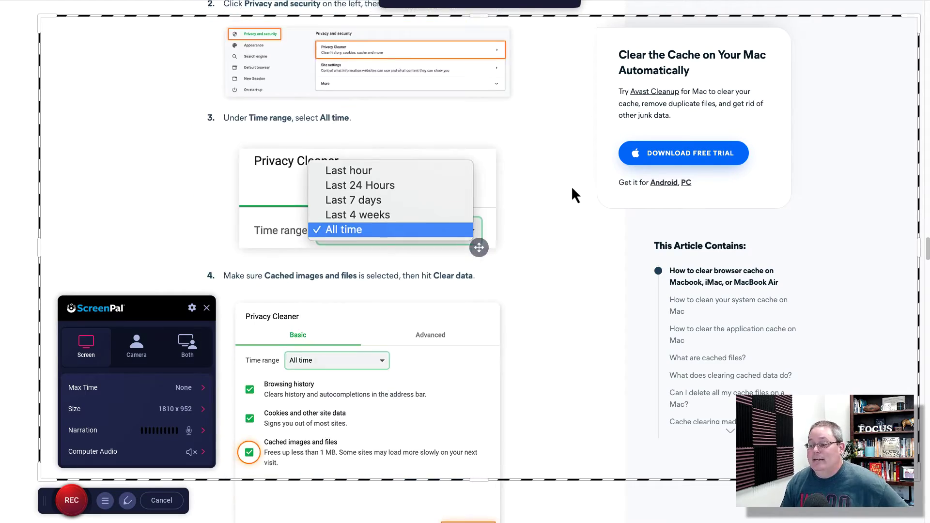
scroll(568, 238, down, 20)
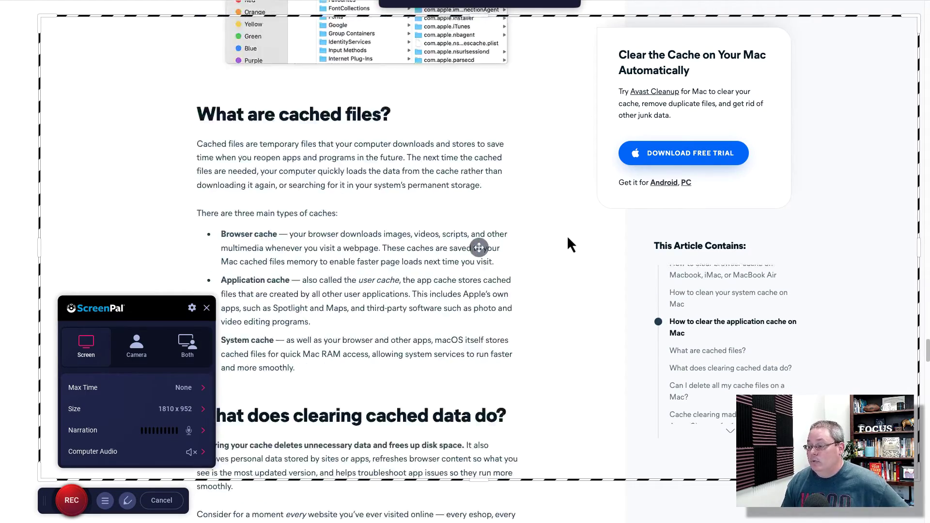
scroll(567, 236, down, 8)
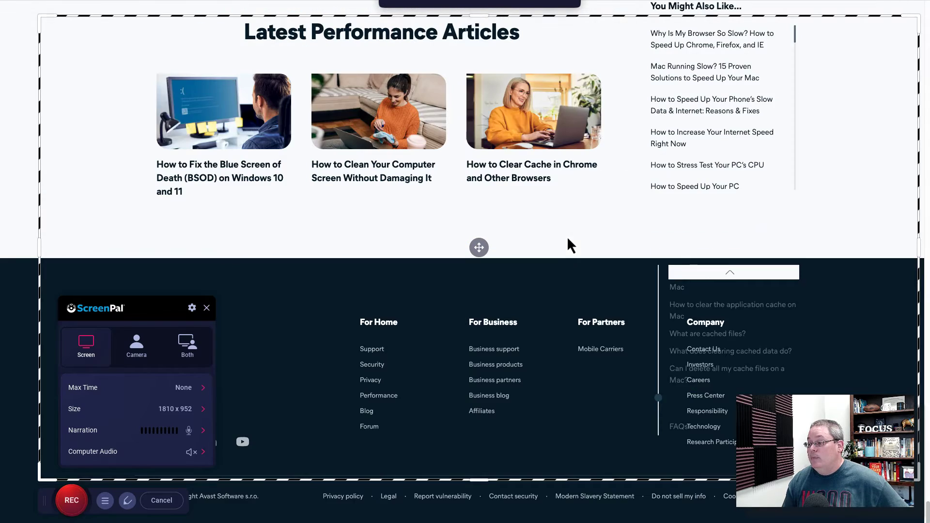
click(482, 411)
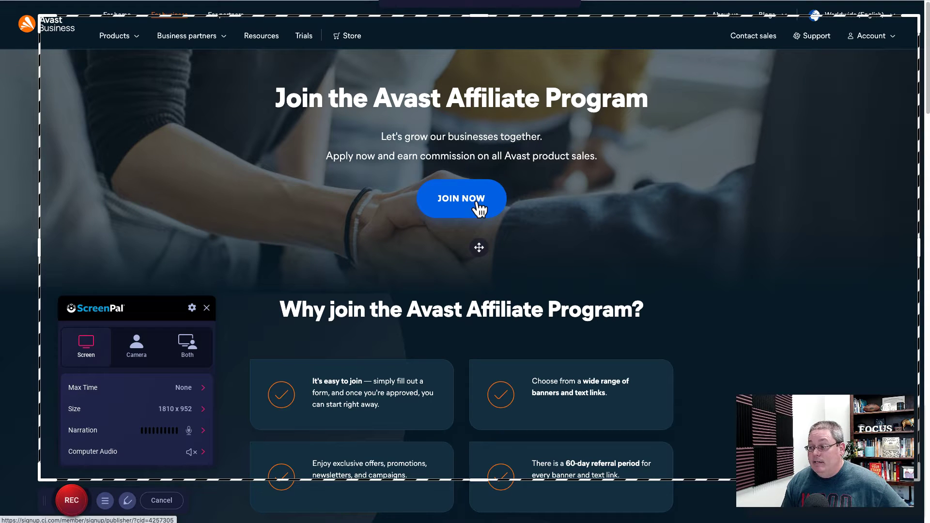
click(480, 208)
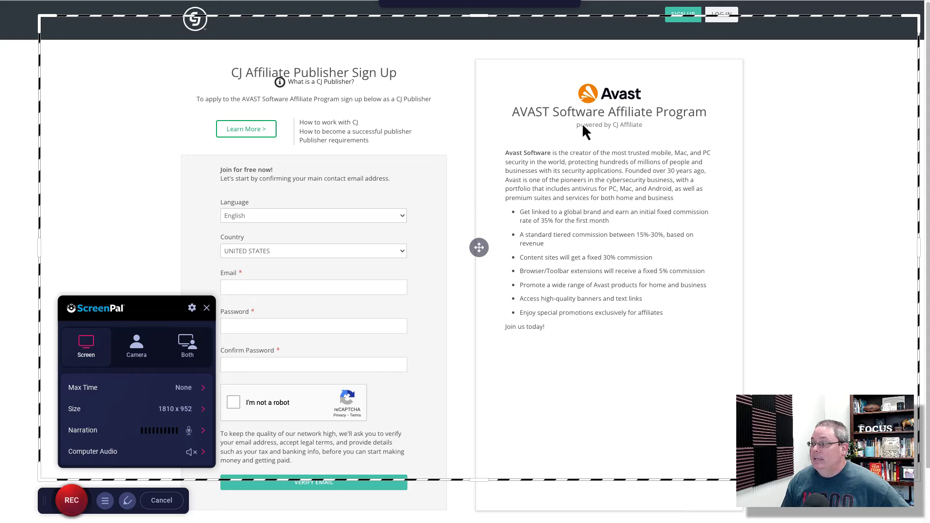
key(alt+Left)
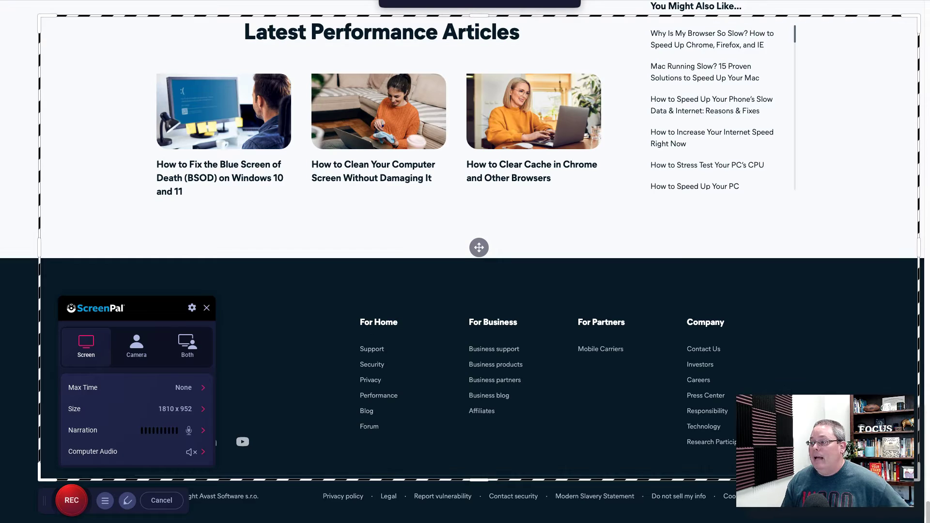
scroll(608, 261, up, 15)
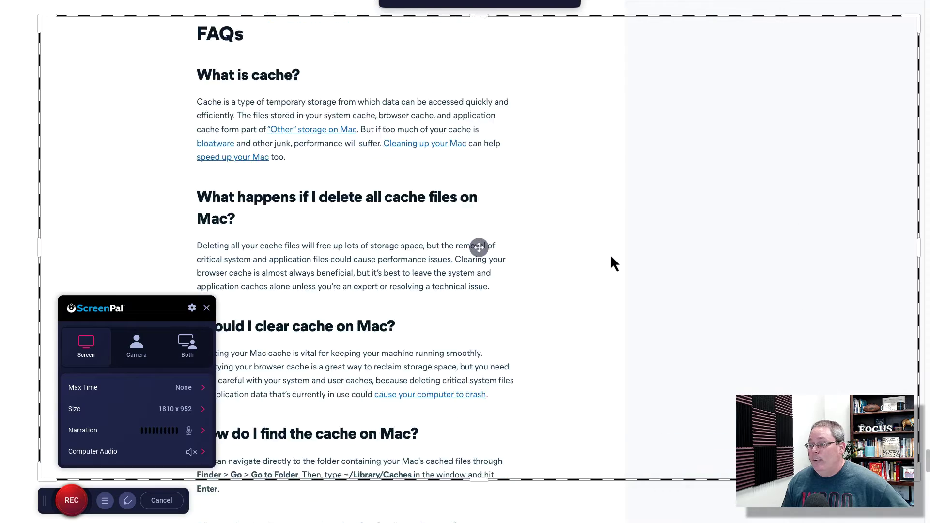
scroll(611, 257, up, 15)
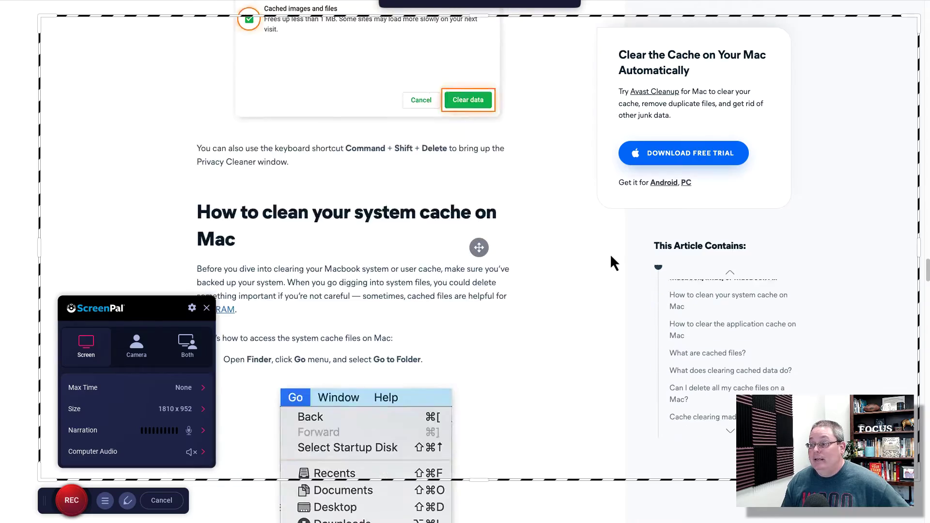
scroll(611, 257, up, 20)
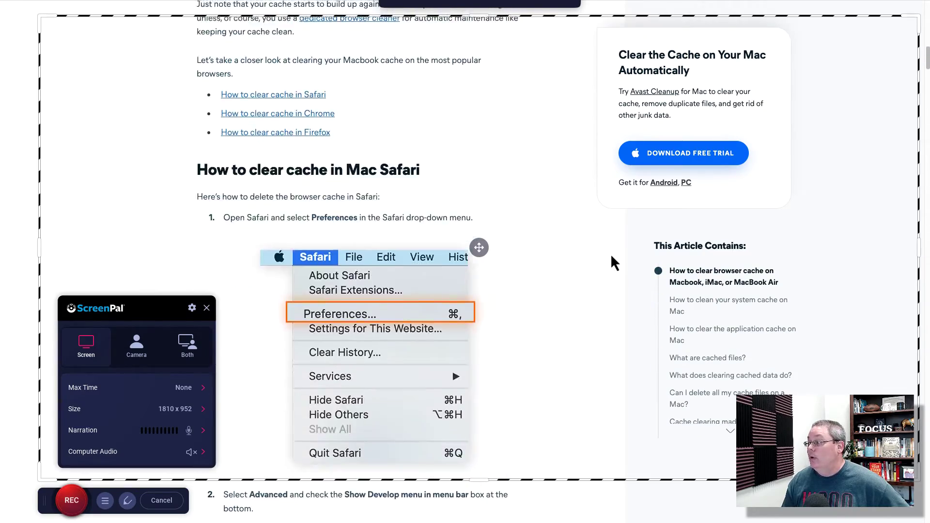
scroll(610, 257, up, 3)
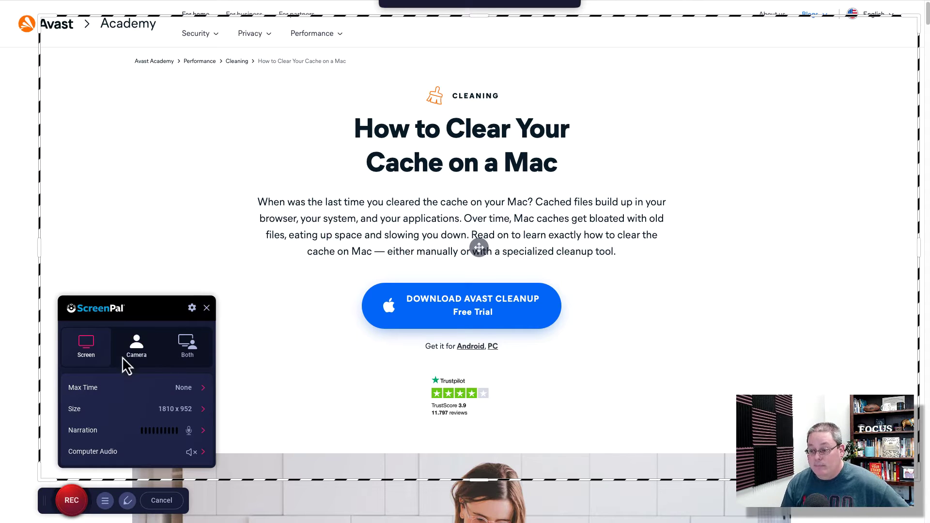
Record both screen and camera, with the capture frame resized to 1878 x 972.
click(137, 353)
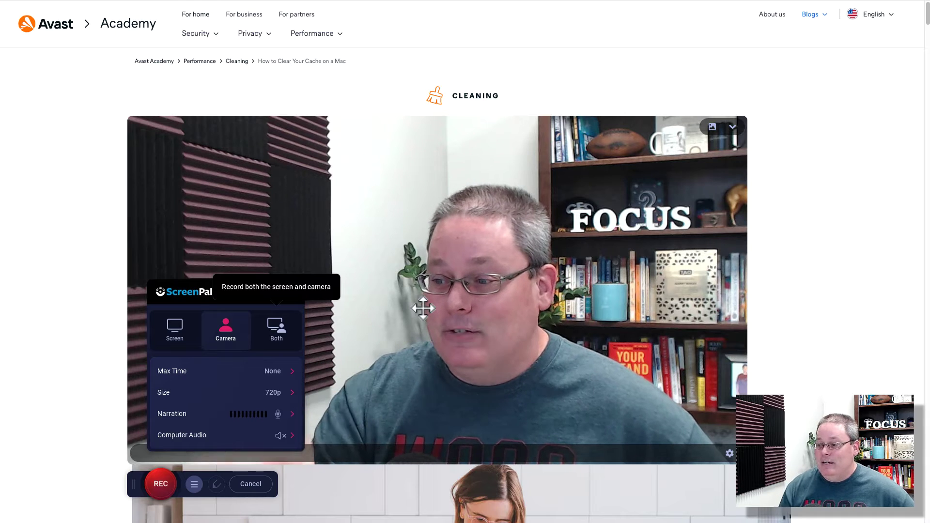
click(279, 331)
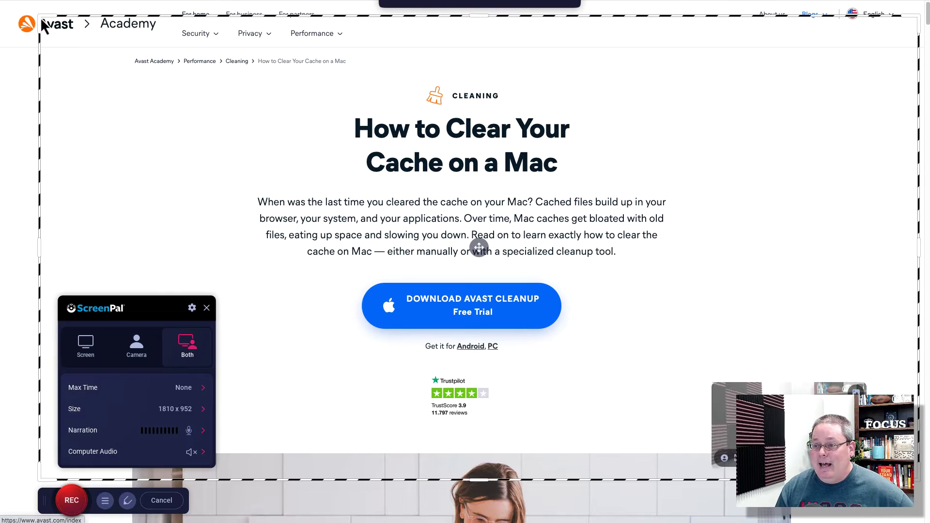
drag(40, 17, 16, 21)
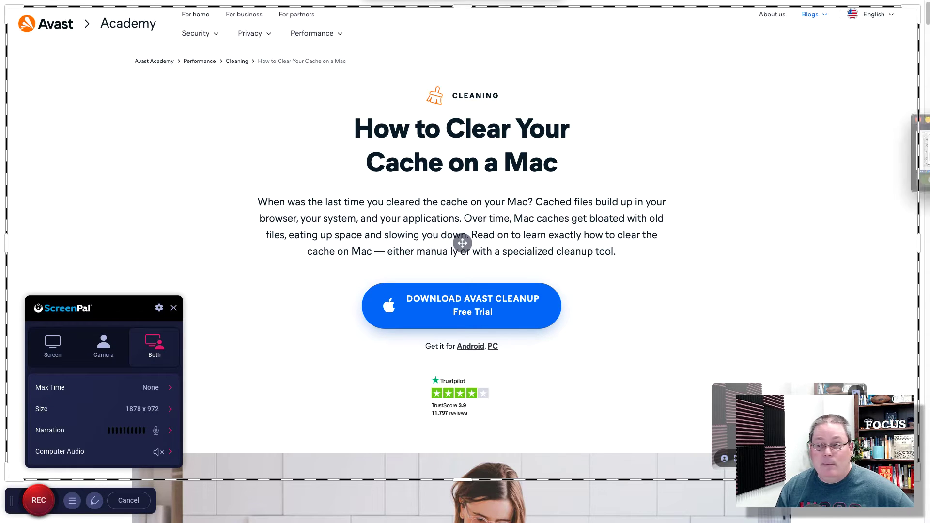
Stop the Camtasia recording, switch to Screen only, and resize the capture area to 1894 x 914.
click(924, 191)
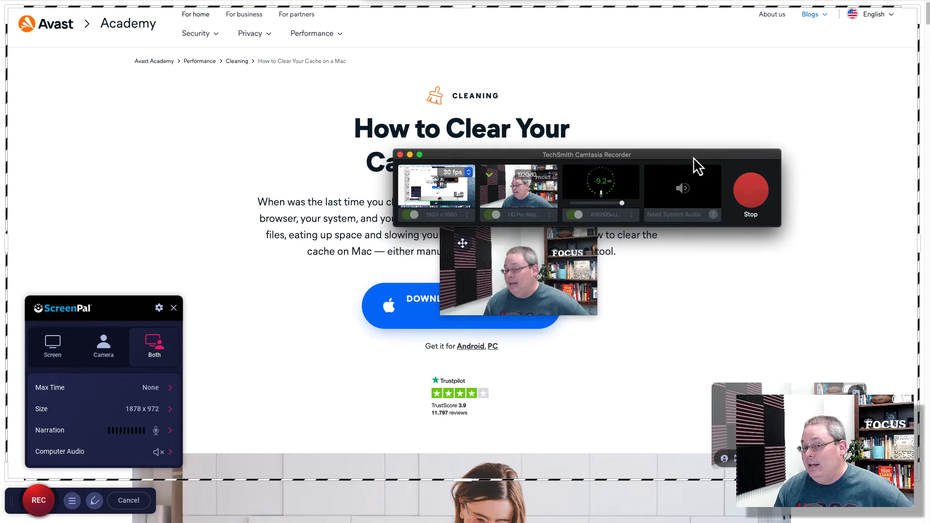
key(super+shift+2)
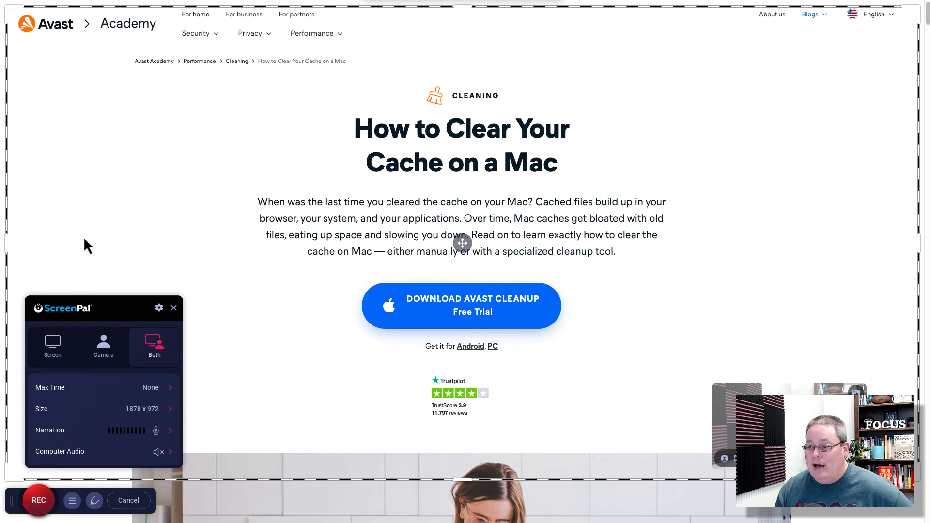
click(59, 360)
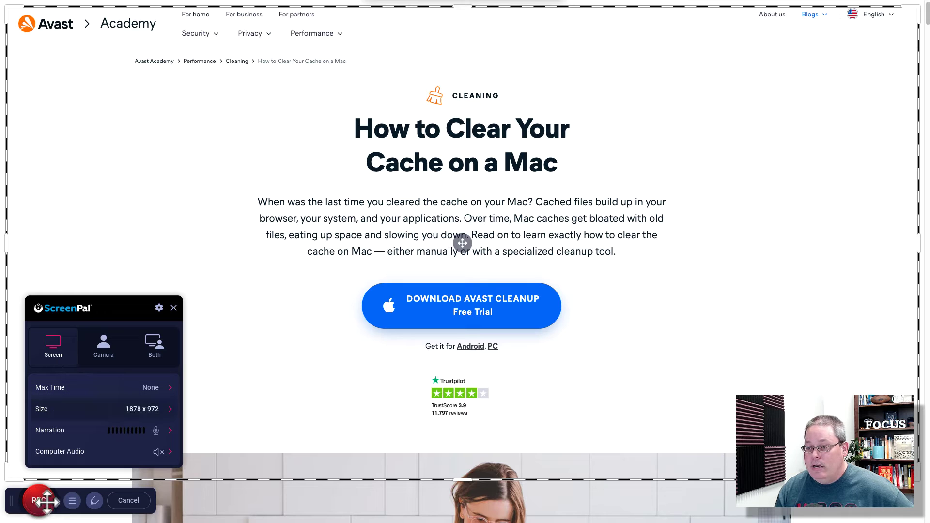
drag(918, 479, 917, 519)
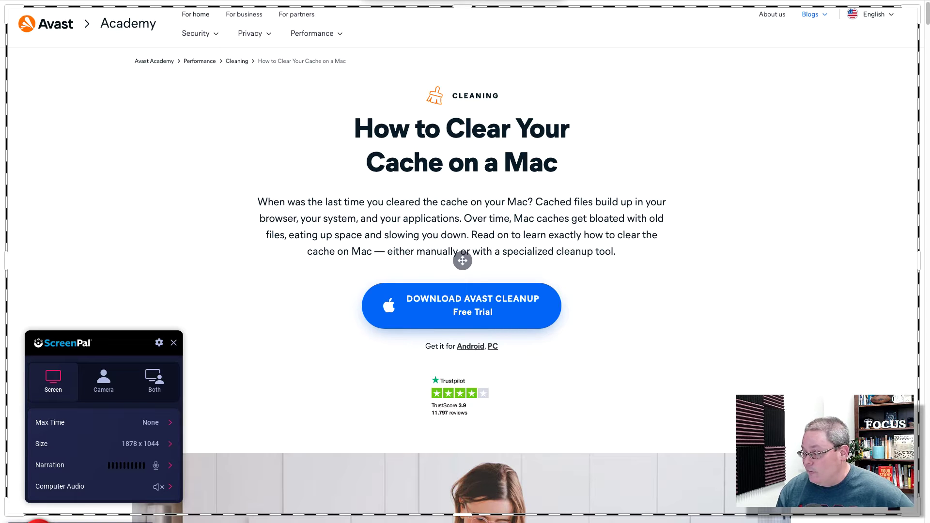
drag(919, 514, 925, 452)
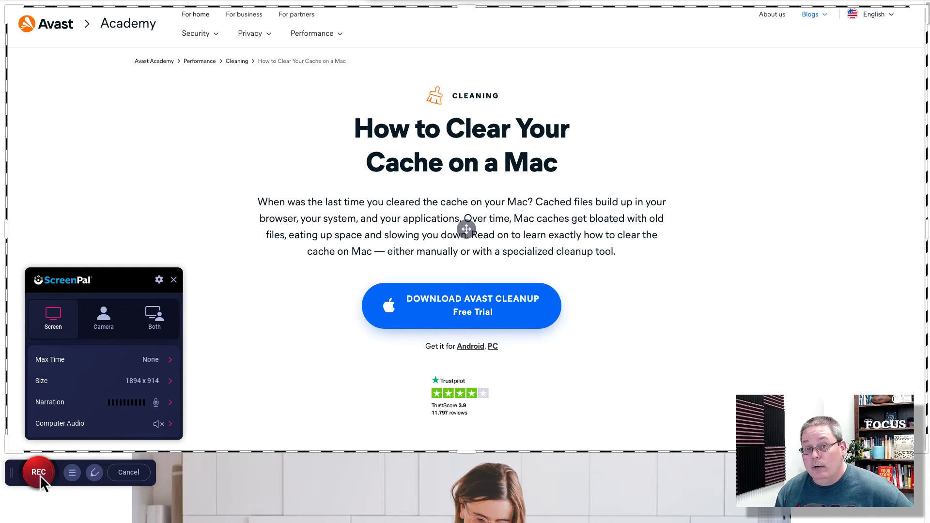
Record the Avast article scrolling down through the Safari cache steps and back up to the title.
click(39, 473)
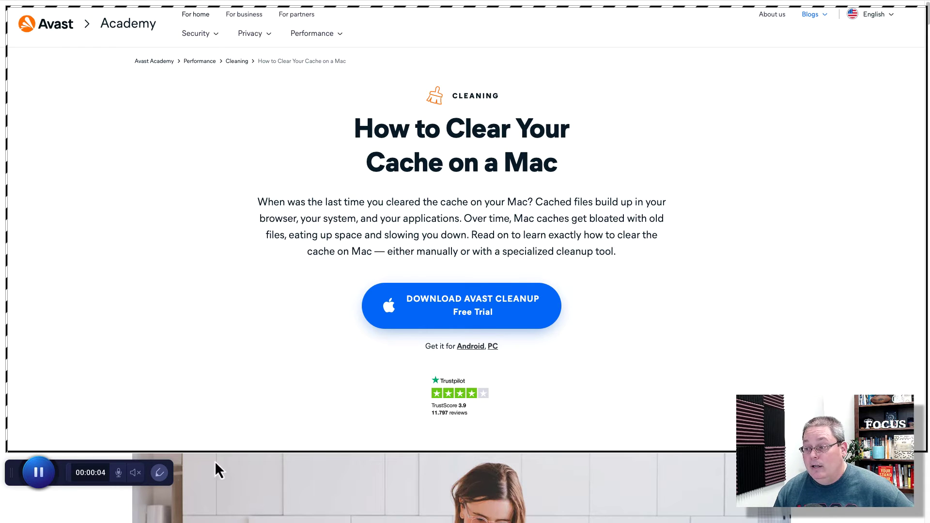
scroll(693, 267, down, 10)
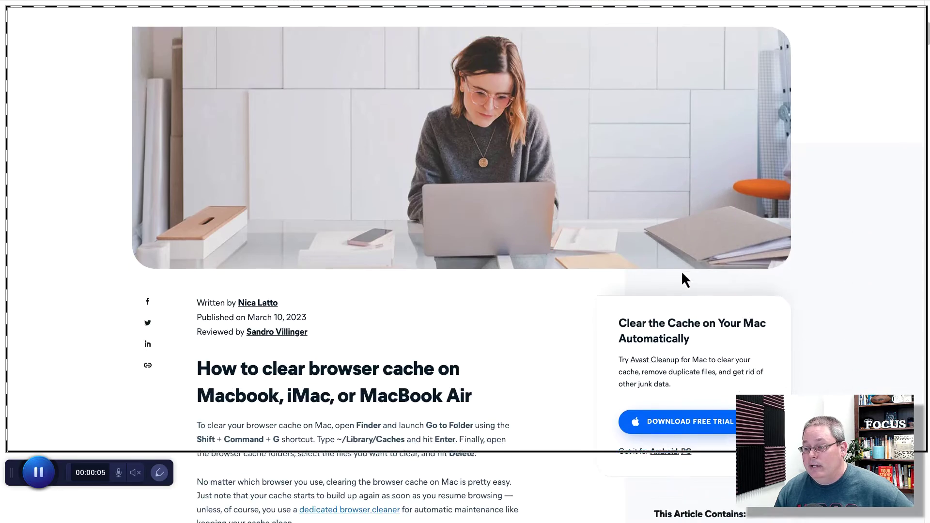
scroll(673, 274, down, 4)
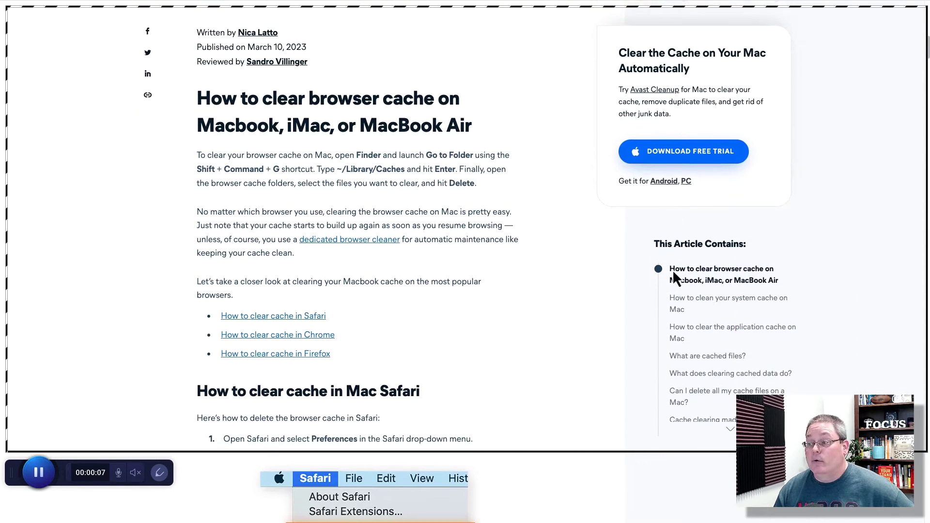
scroll(673, 275, down, 1)
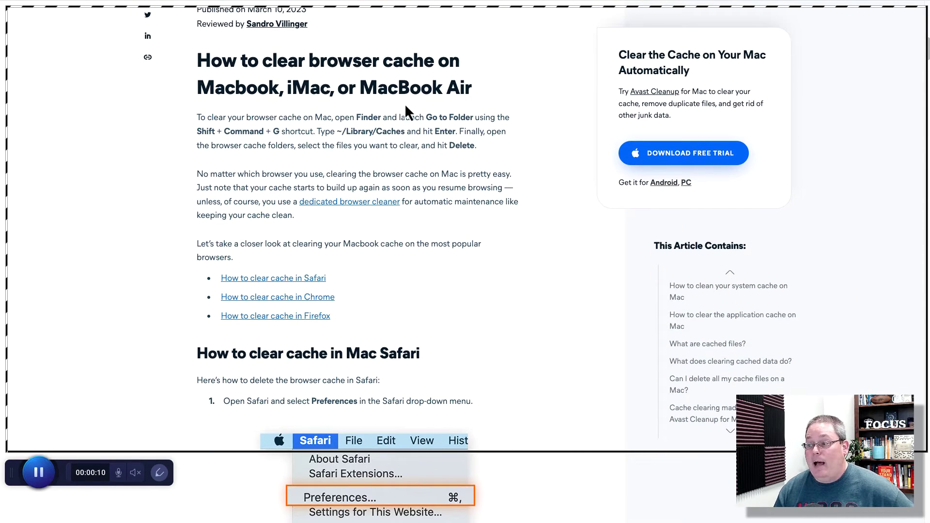
scroll(514, 121, down, 4)
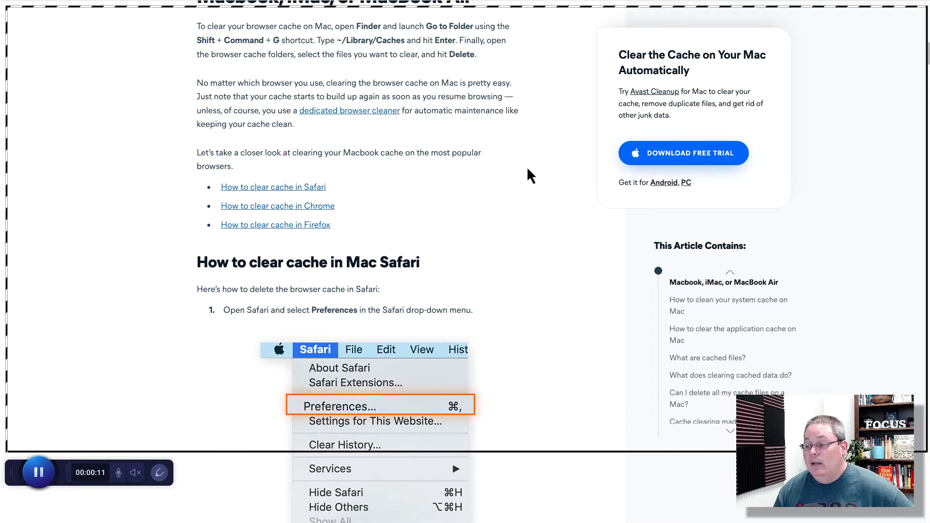
scroll(528, 170, down, 8)
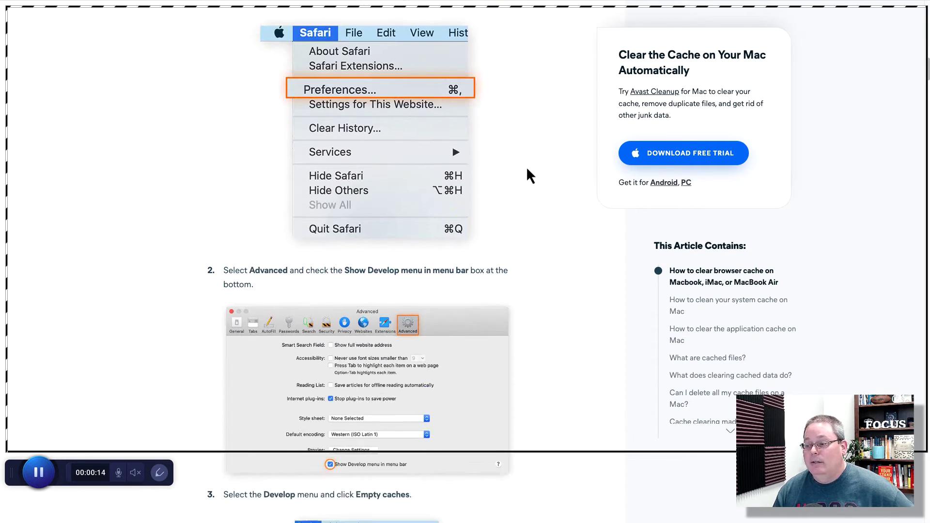
scroll(528, 175, down, 3)
scroll(528, 175, up, 20)
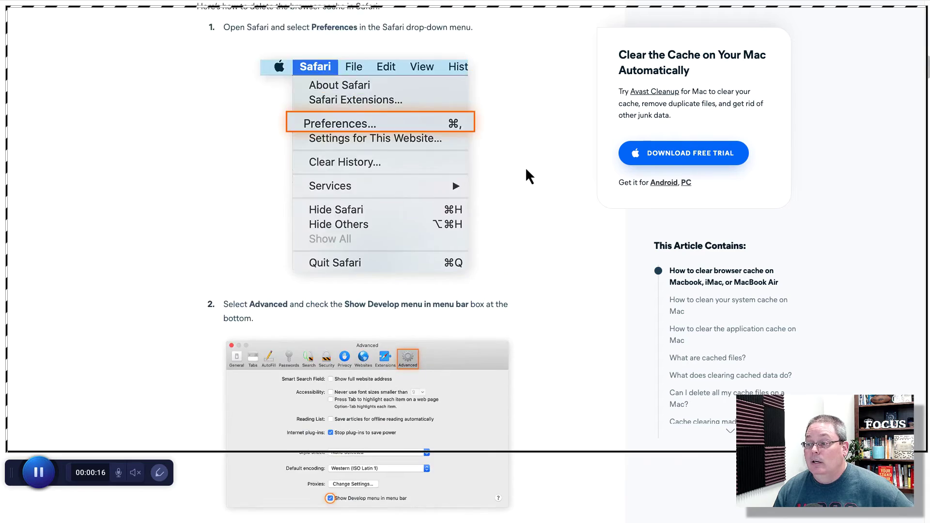
scroll(528, 176, up, 15)
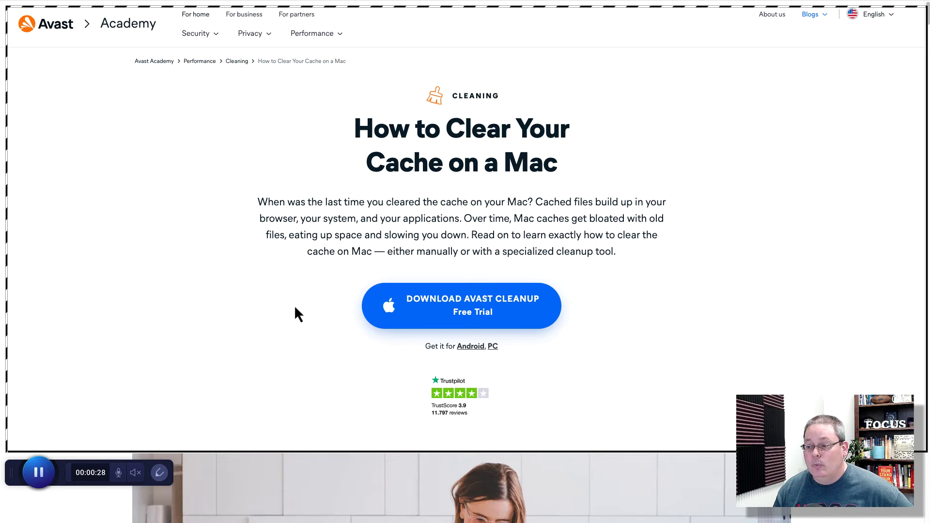
Stop and finish the 32-second Recording #7, then choose Save / Upload.
click(47, 472)
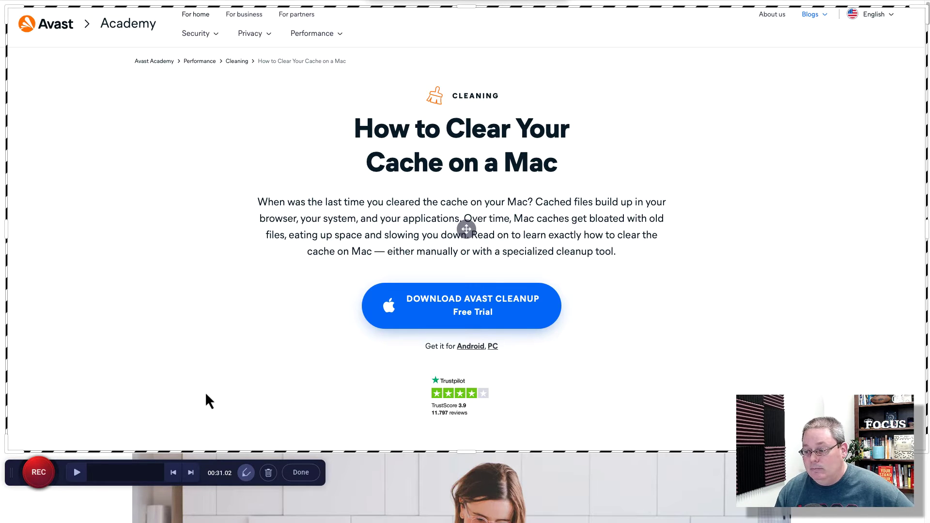
click(300, 473)
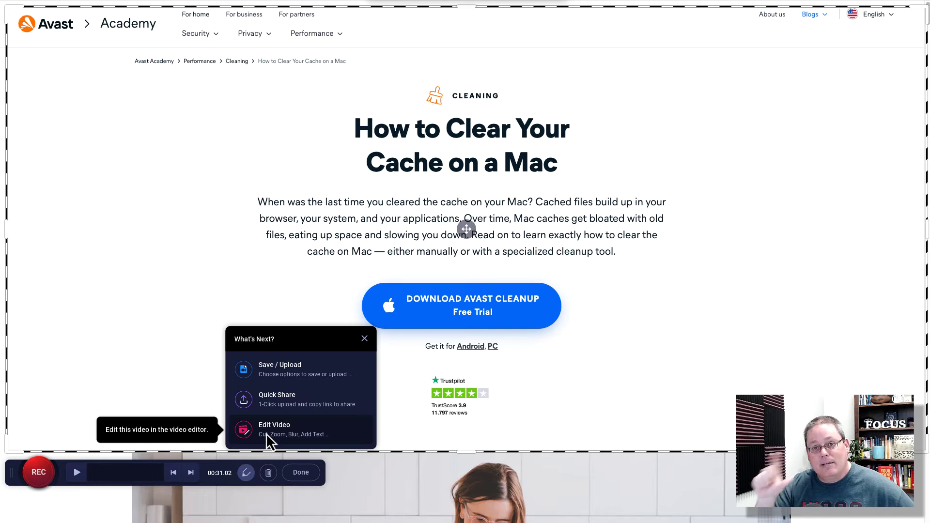
click(272, 374)
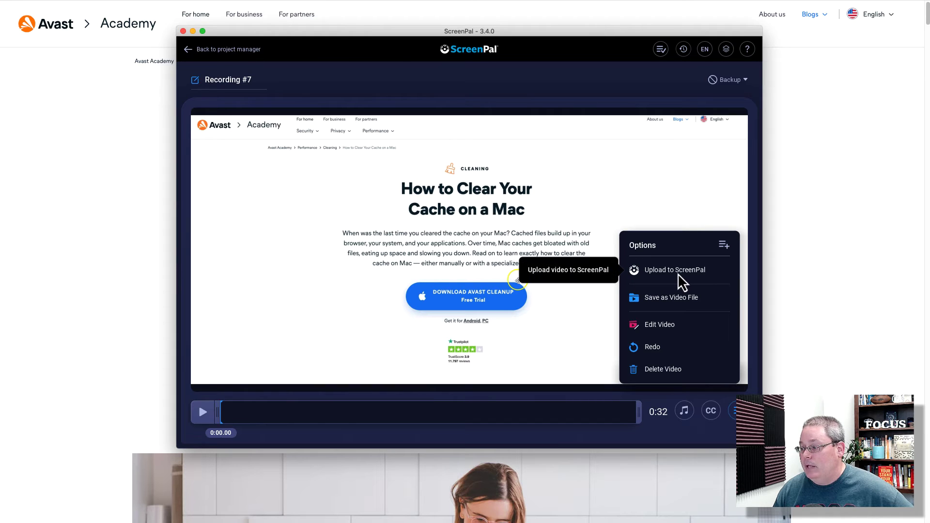
Choose Save as Video File, giving MP4 export to Downloads at Normal quality.
click(674, 301)
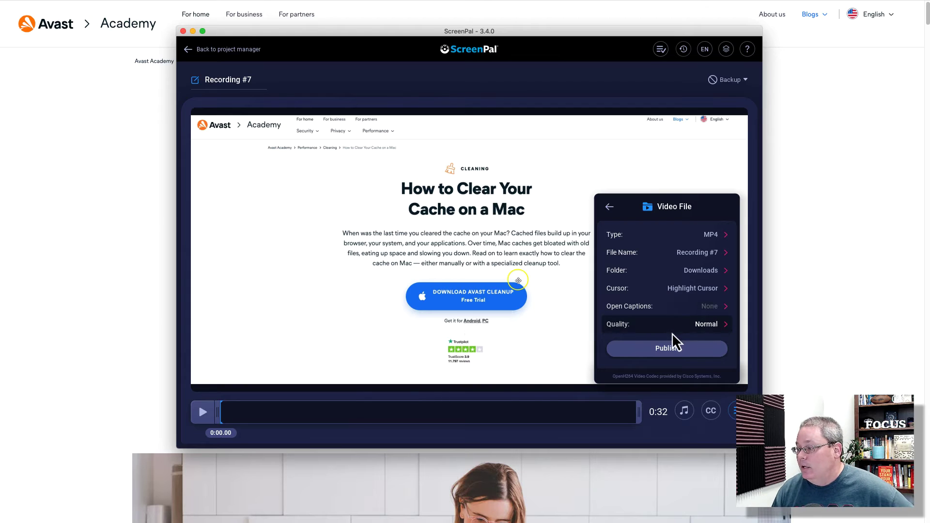
Rename the export to 'avasttest' and publish it as avasttest.mp4.
click(700, 254)
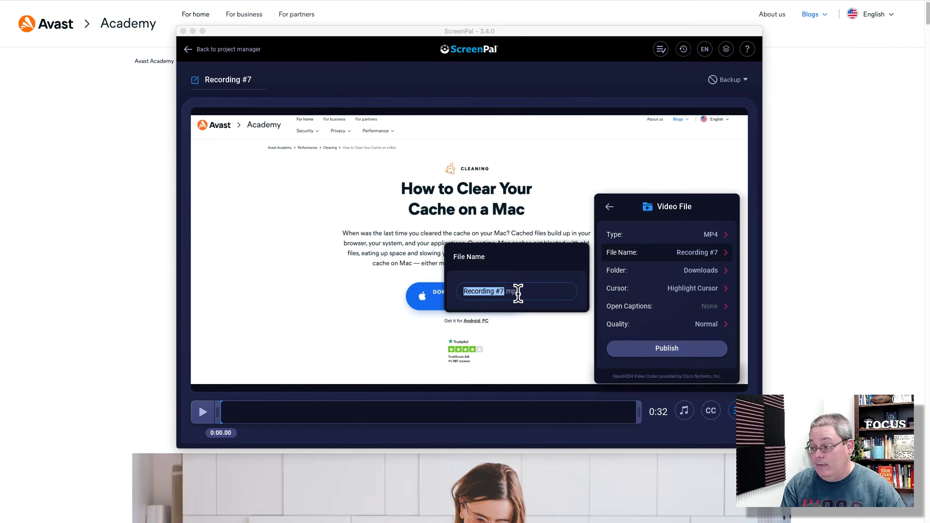
text(a)
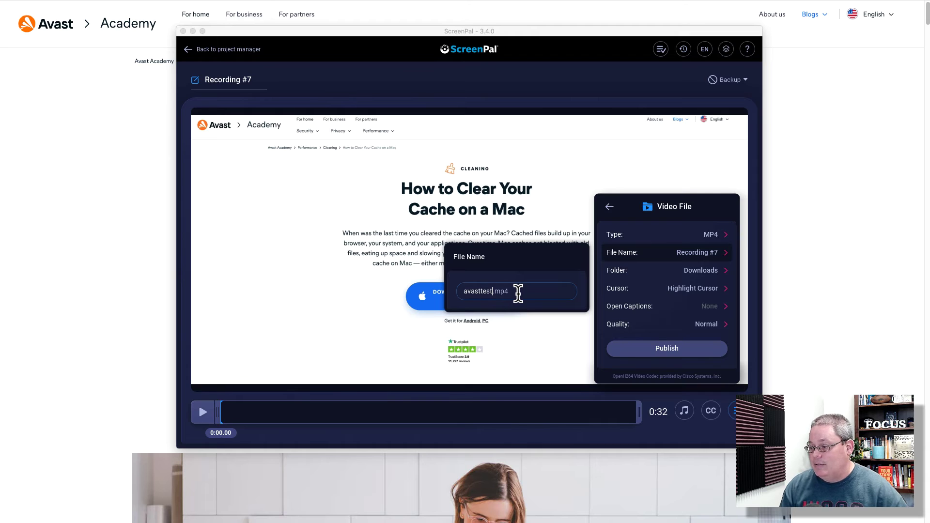
text(vasttest)
key(Return)
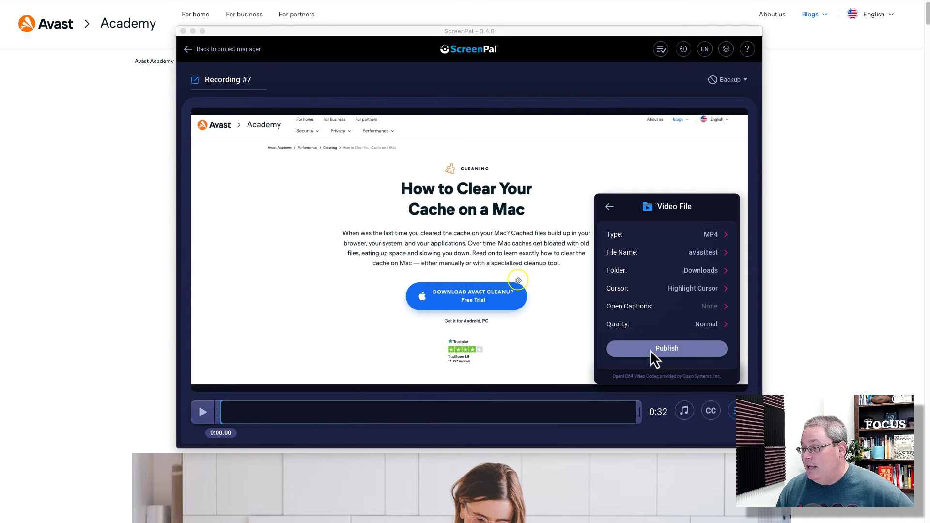
click(650, 350)
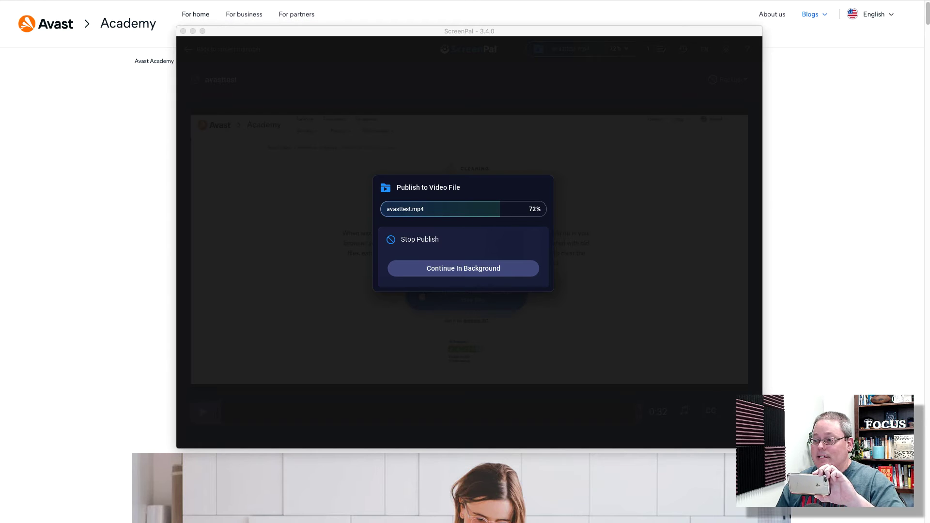
Move the Camtasia Recorder window out of view while the avasttest.mp4 export completes.
drag(925, 72, 809, 57)
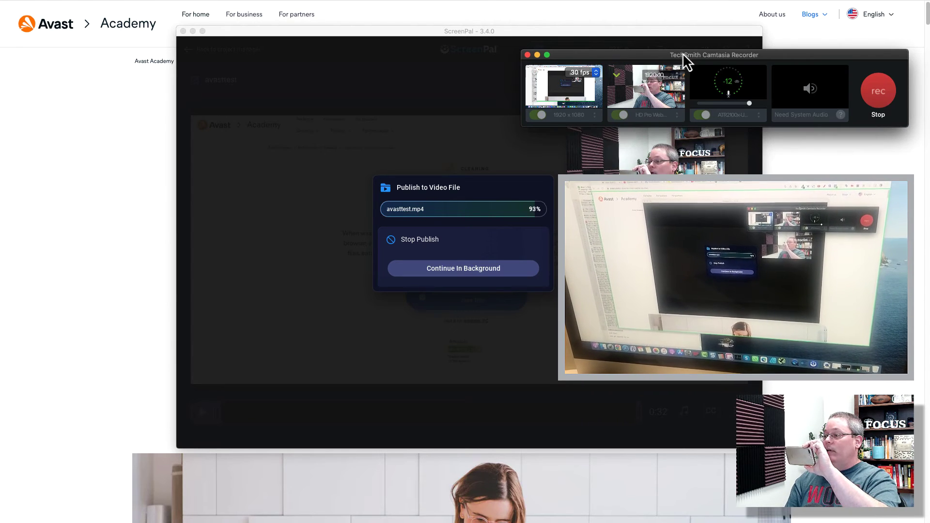
drag(678, 55, 787, 118)
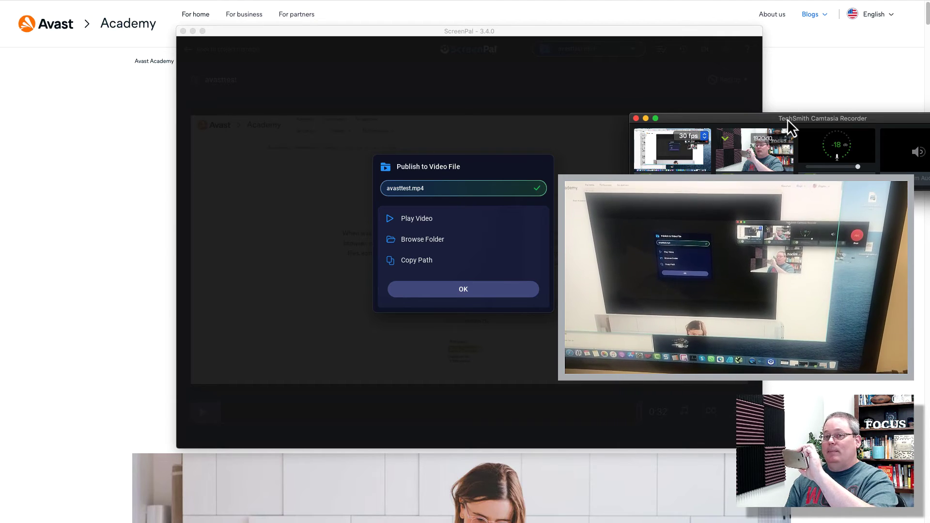
drag(786, 118, 929, 92)
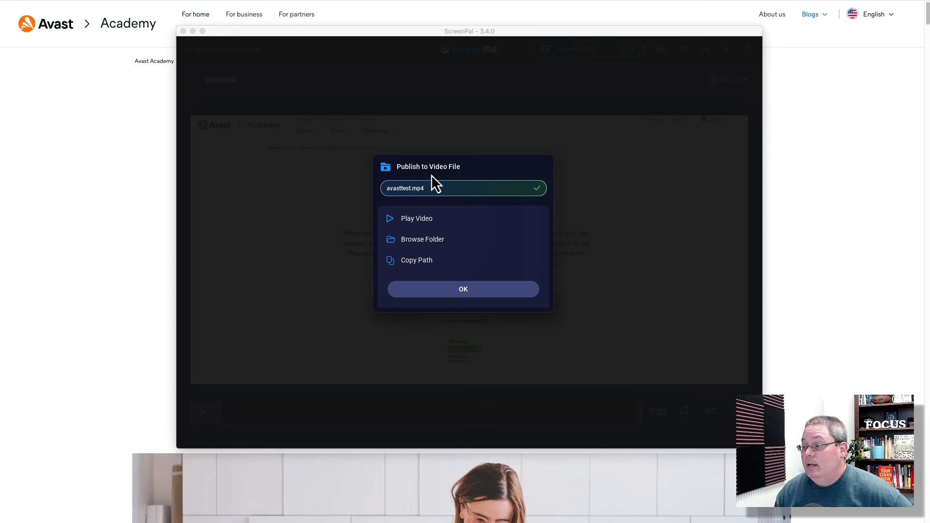
Reveal avasttest.mp4 in the Downloads folder and play it in QuickTime Player.
click(429, 240)
drag(414, 14, 384, 7)
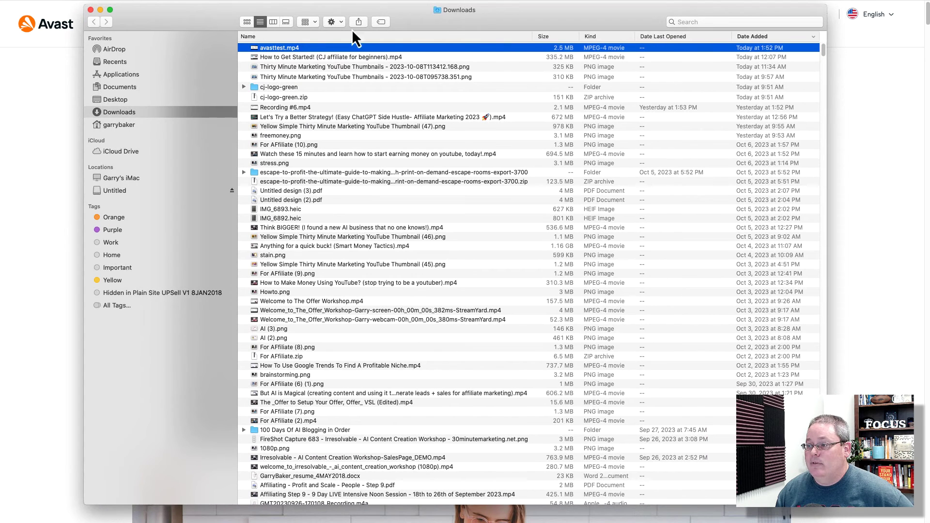
double_click(292, 48)
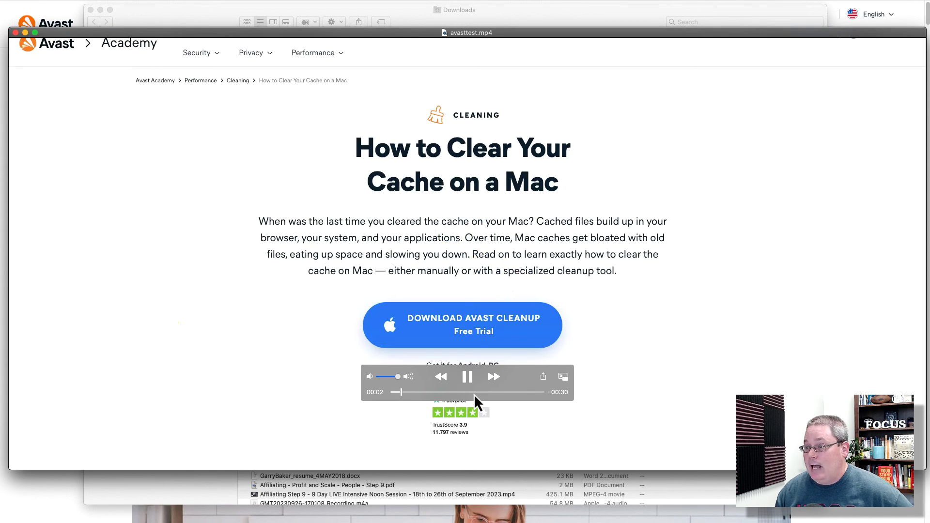
Scrub the video to about 18 seconds, then back to about 7 seconds, and close QuickTime.
click(473, 392)
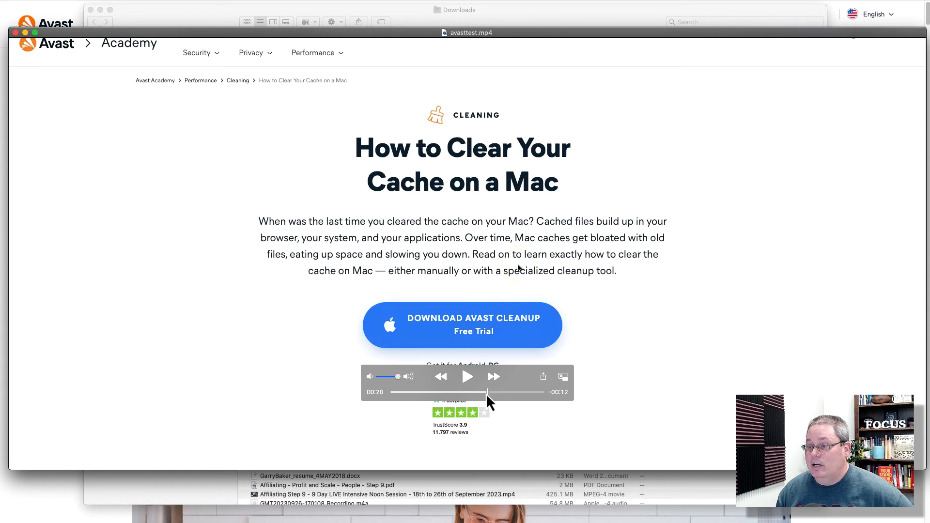
drag(465, 391, 425, 391)
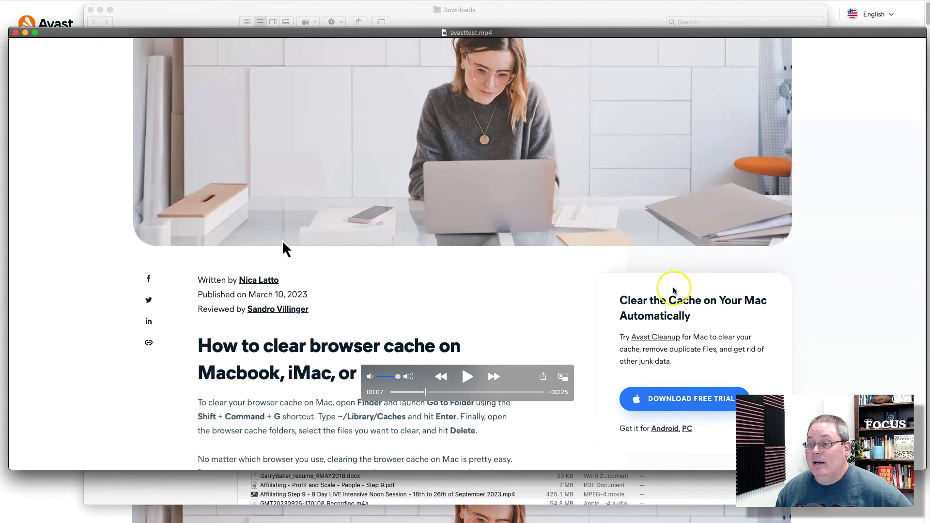
click(15, 32)
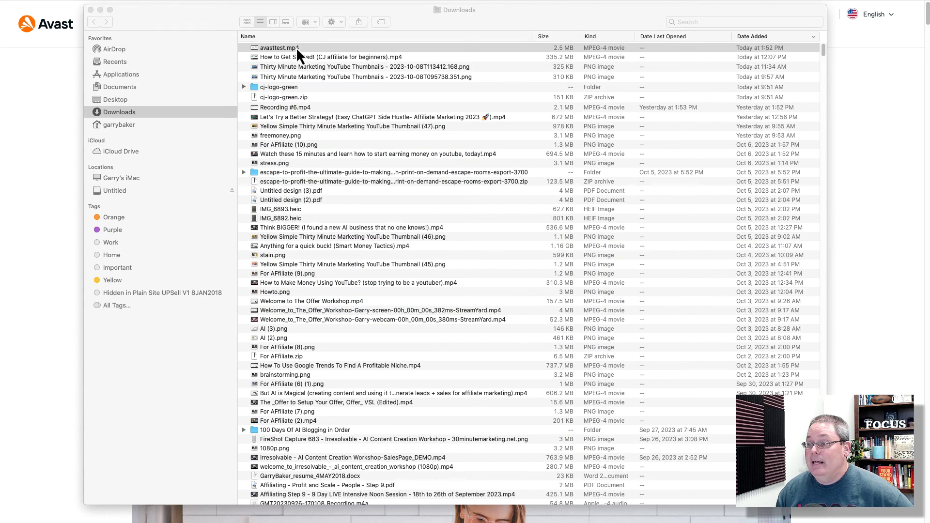
Begin a YouTube Studio video upload with avasttest.mp4 from Downloads, then cancel it.
click(304, 48)
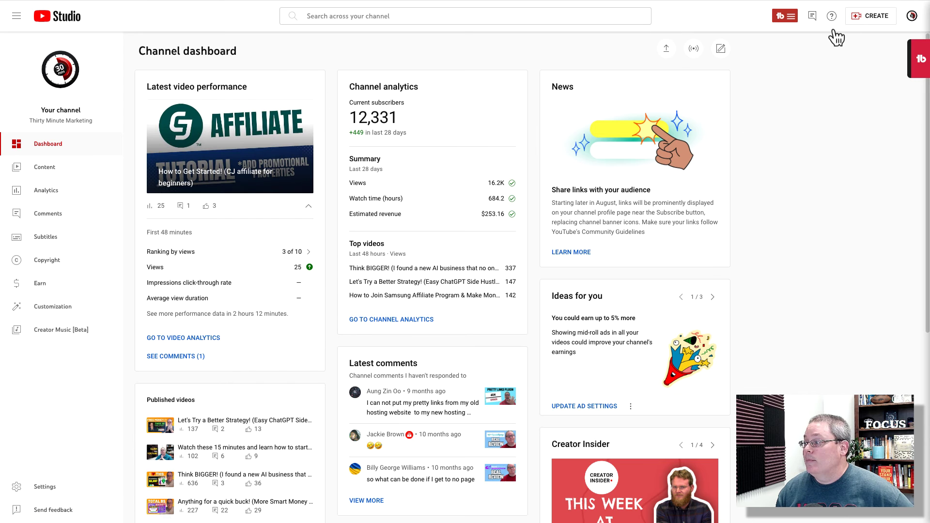
click(859, 18)
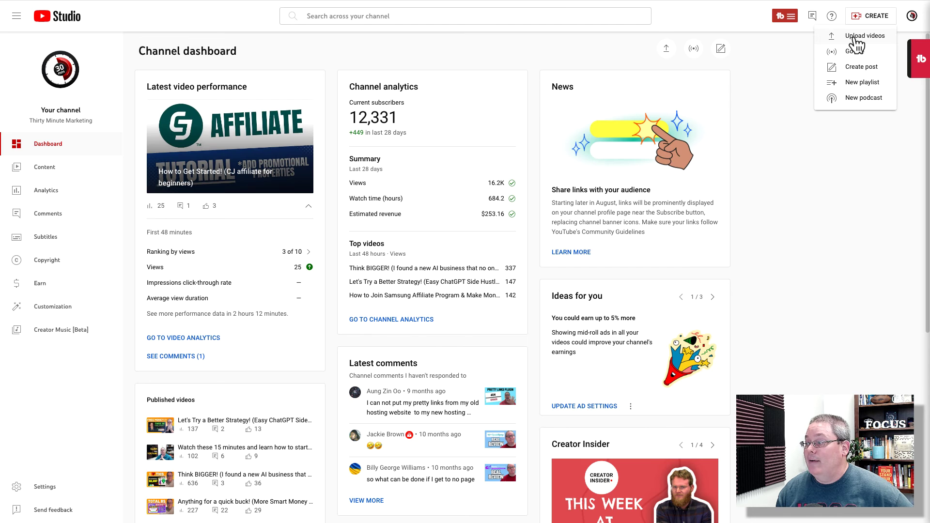
click(855, 39)
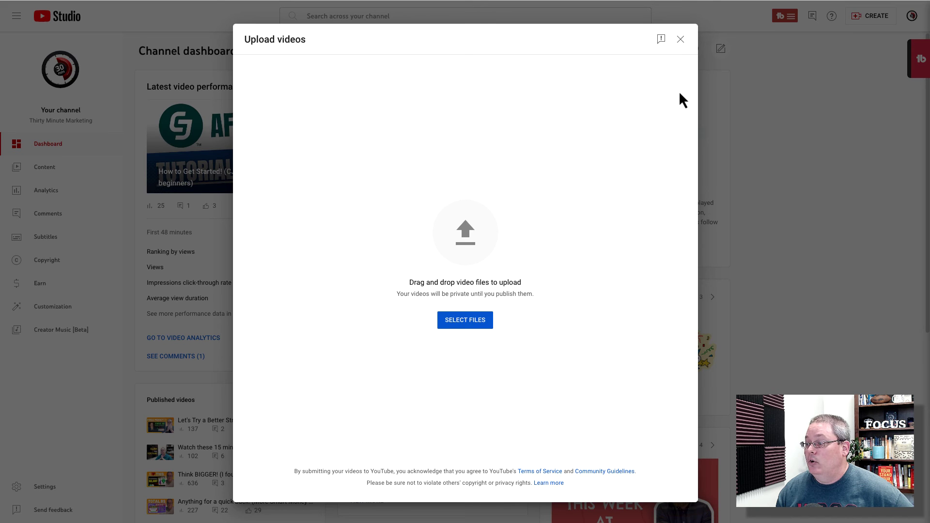
click(450, 323)
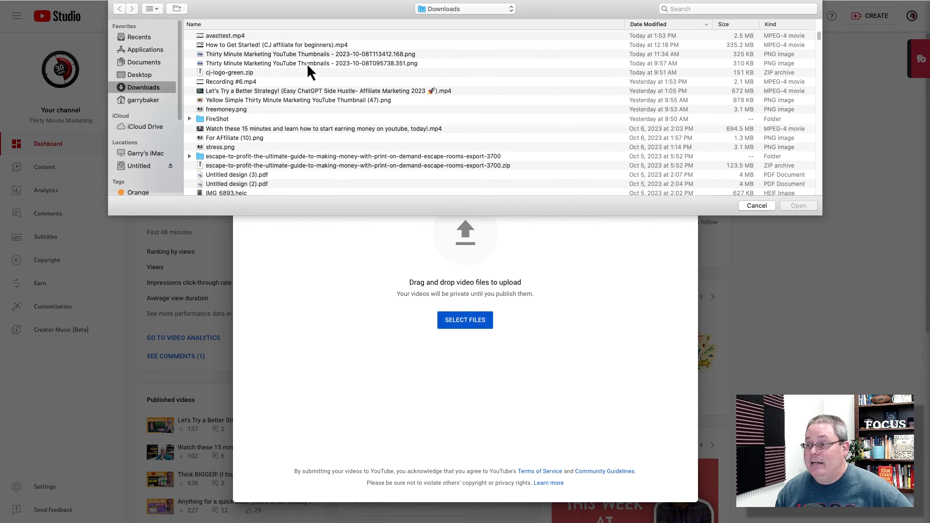
click(245, 36)
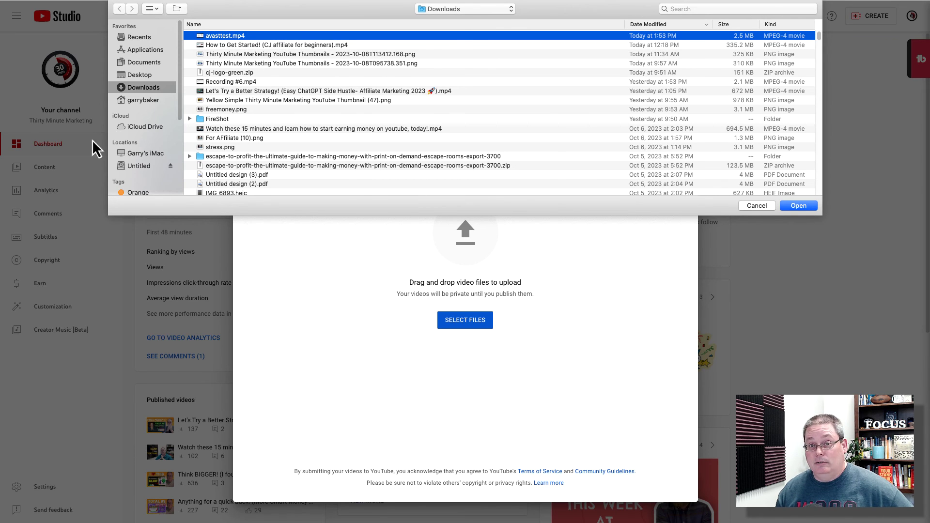
key(Escape)
key(Escape)
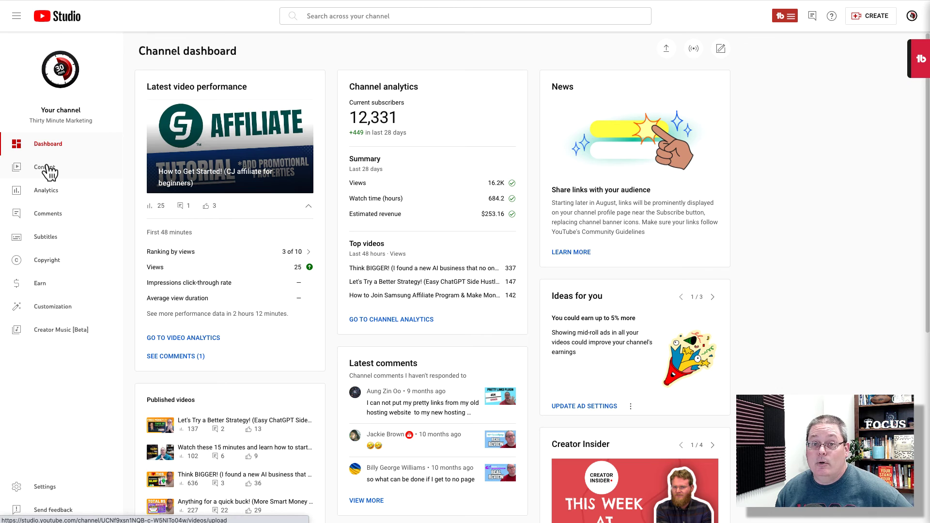
From Content, edit the 'How to Get Started! (CJ affiliate for beginners)' video and highlight its T.O.P. Strategy line.
click(50, 171)
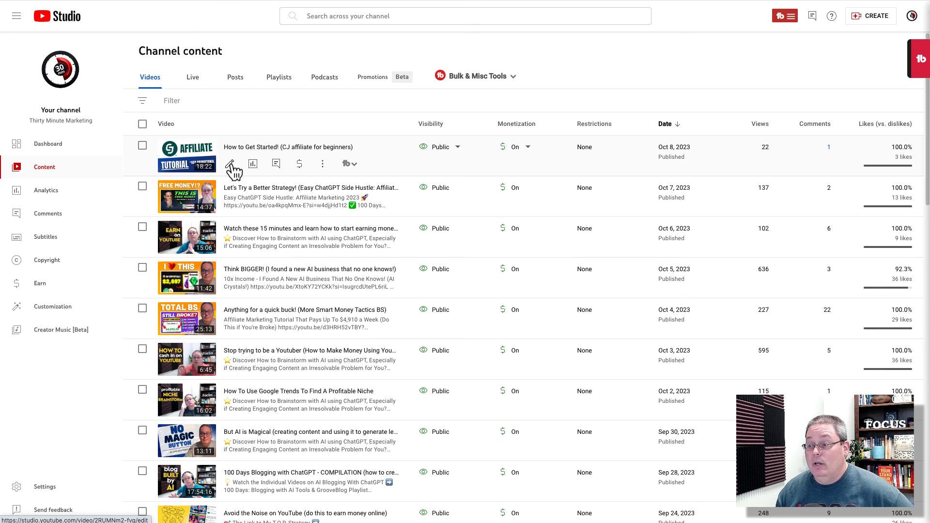
click(229, 165)
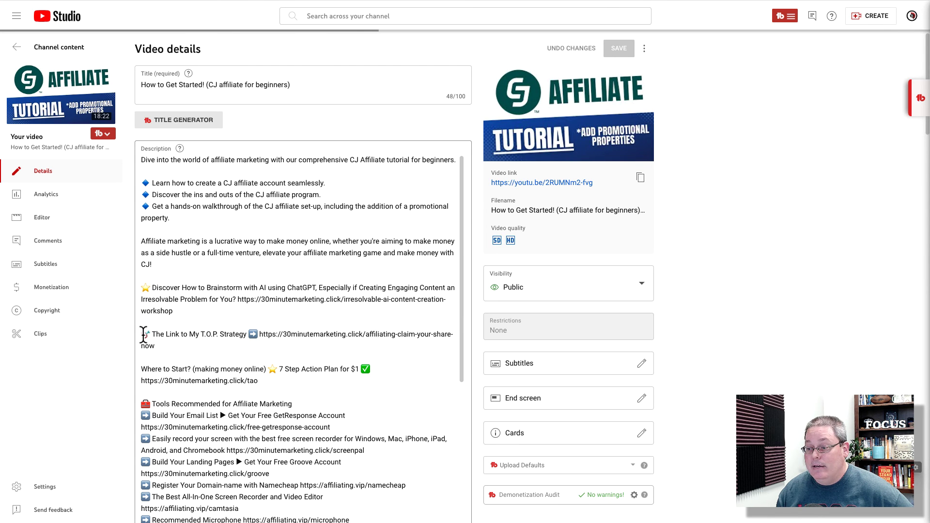
drag(141, 334, 166, 342)
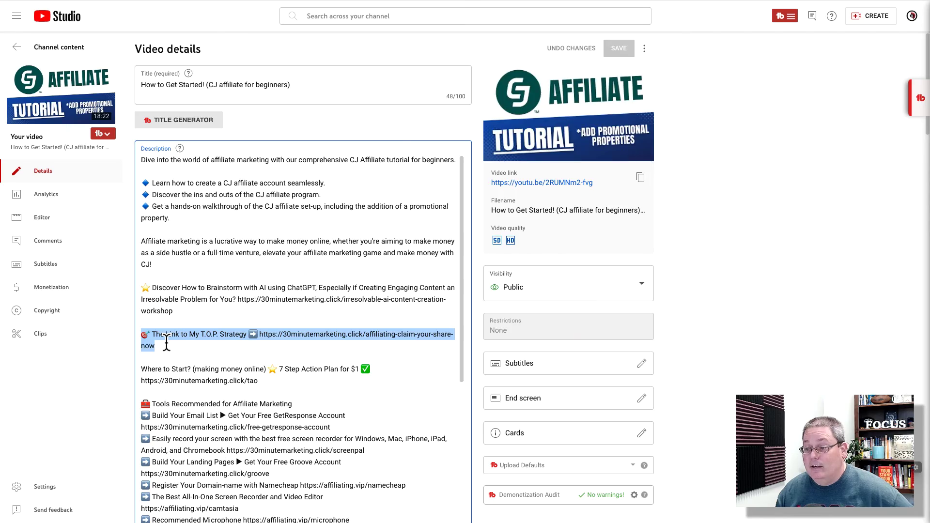